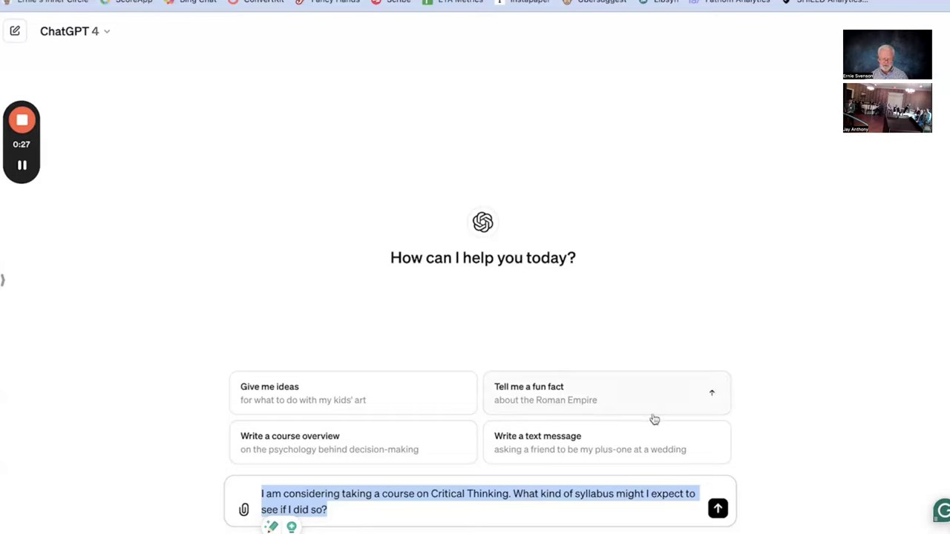
- Submit the prepared question about what syllabus to expect from a course on Critical Thinking
left_click(630, 514)
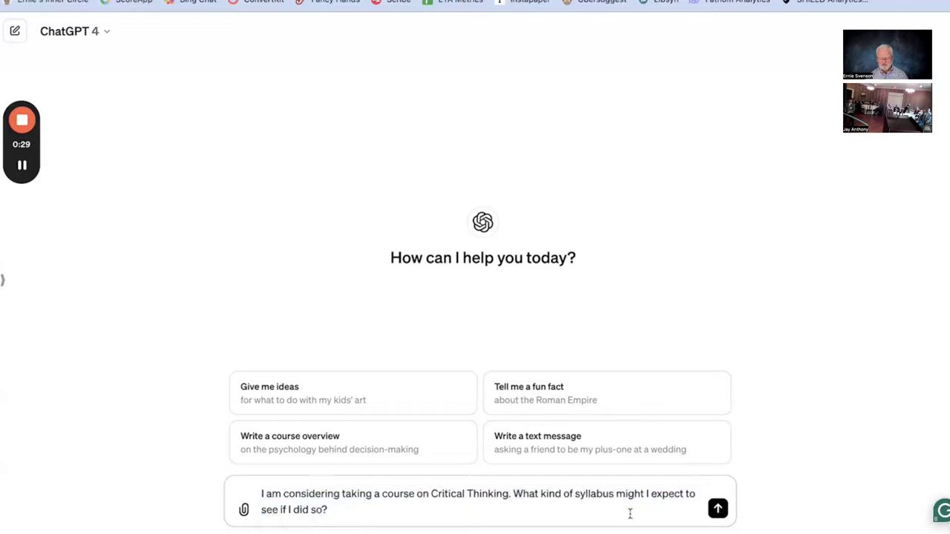
left_click(718, 509)
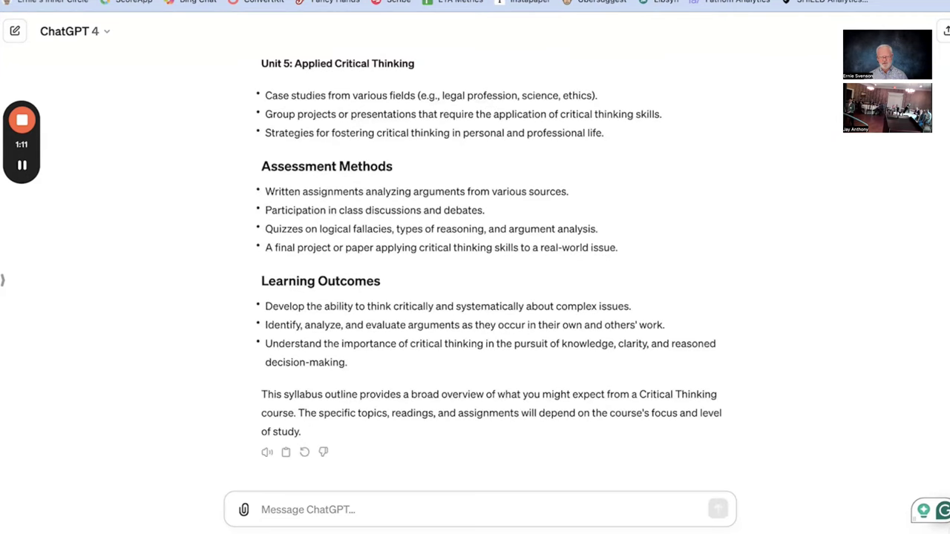
- Review the units, assessment methods and learning outcomes in the generated Critical Thinking syllabus
scroll(720, 219, "up", 5)
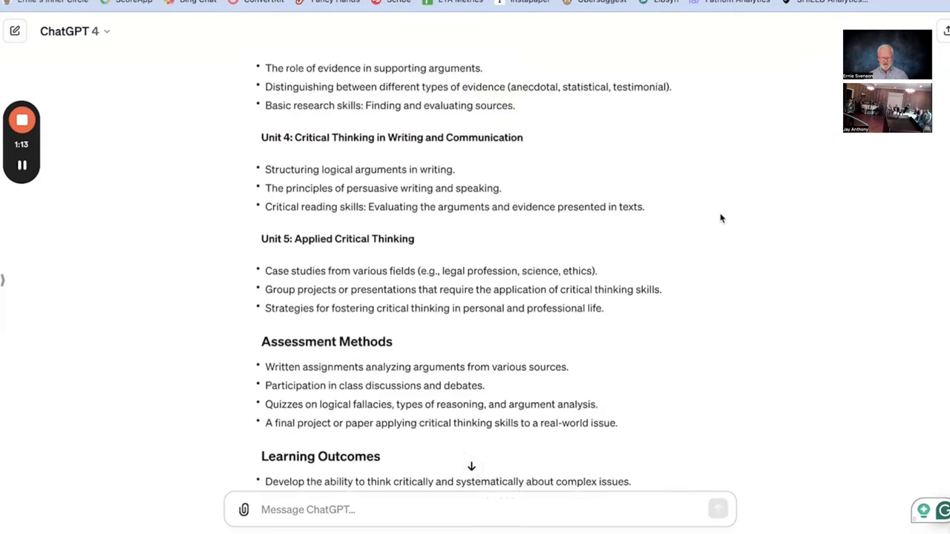
scroll(720, 218, "up", 2)
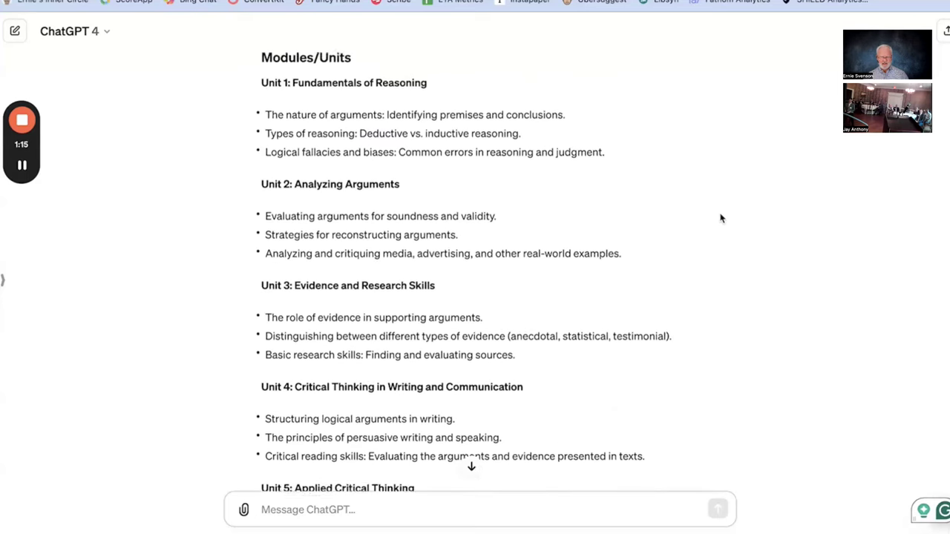
scroll(720, 218, "down", 3)
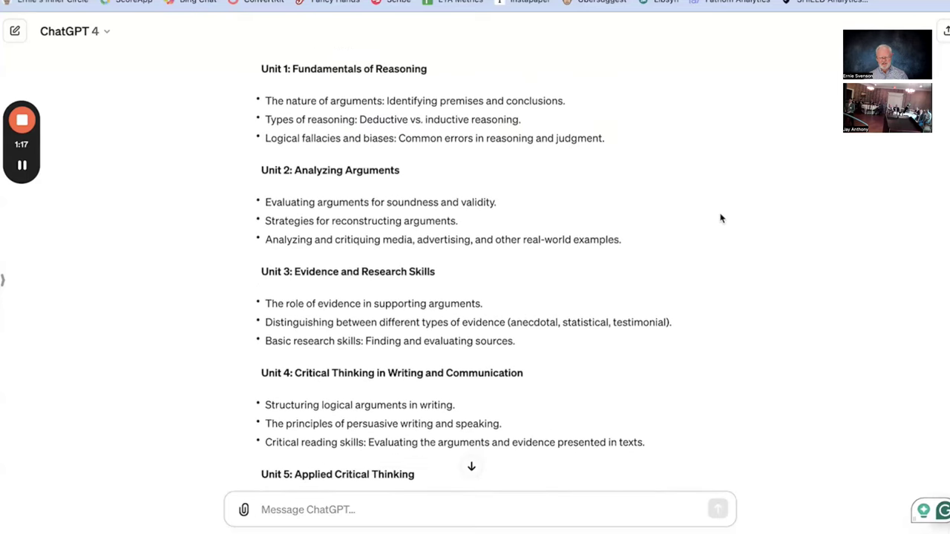
scroll(719, 218, "down", 5)
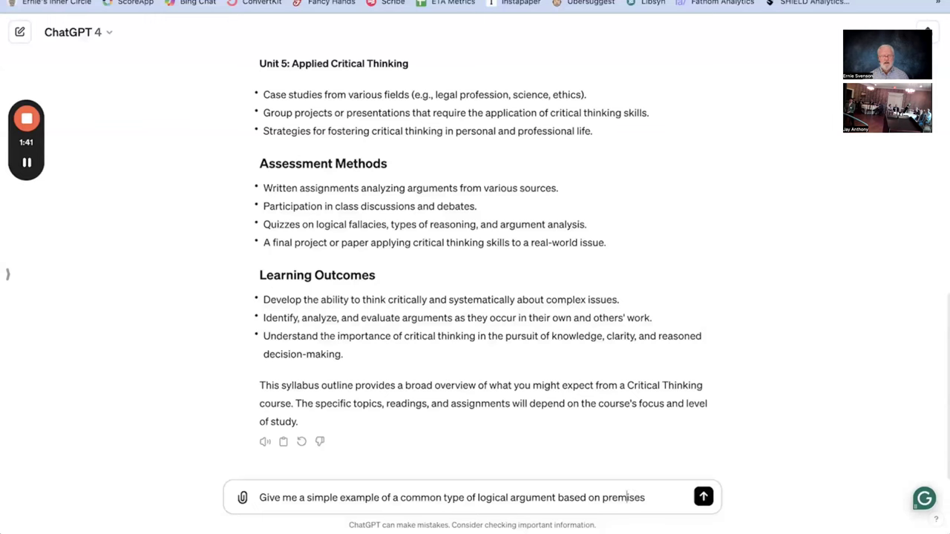
- Insert "real world" before "premises" in the prompt asking for a simple logical argument example, and send it
key("Left")
key("Left")
key("Left")
key("Left")
key("Left")
key("Left")
key("Left")
key("Left")
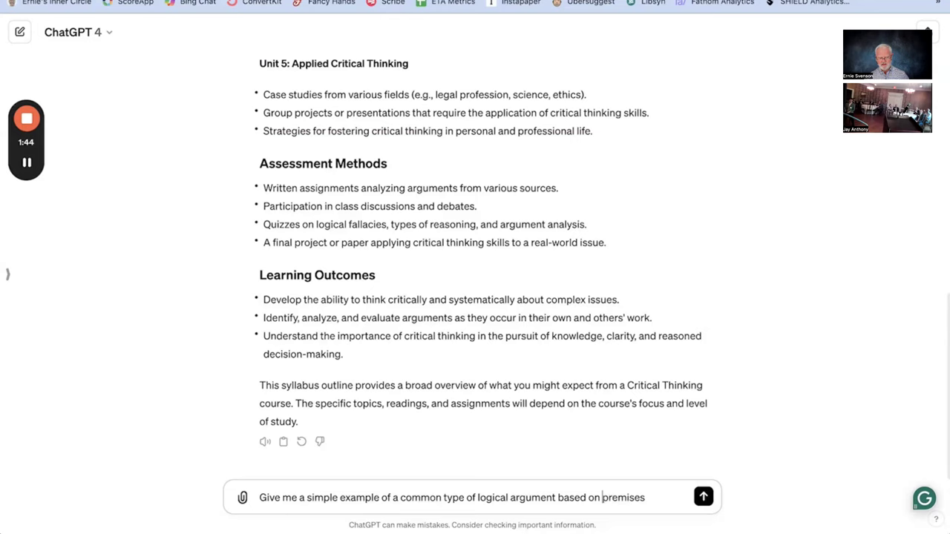
type("real wor")
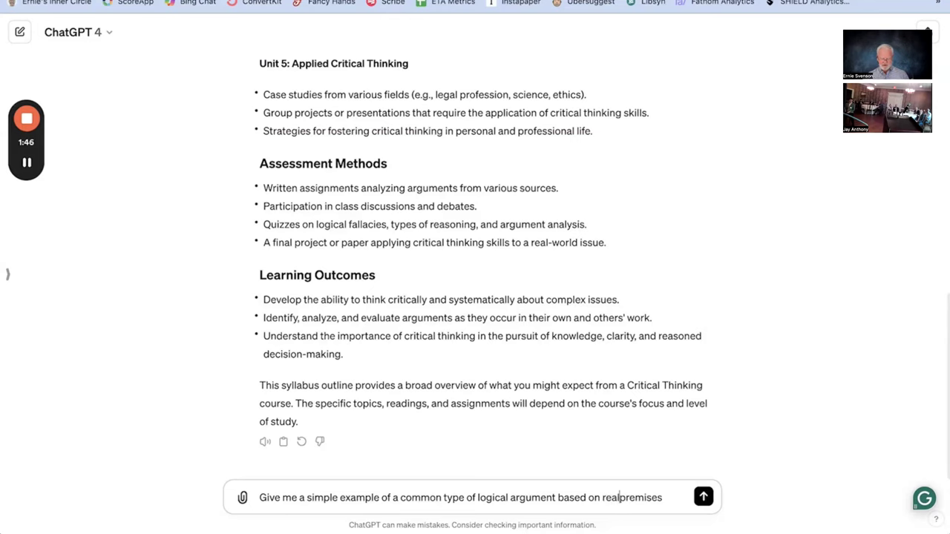
type("ld")
key("End")
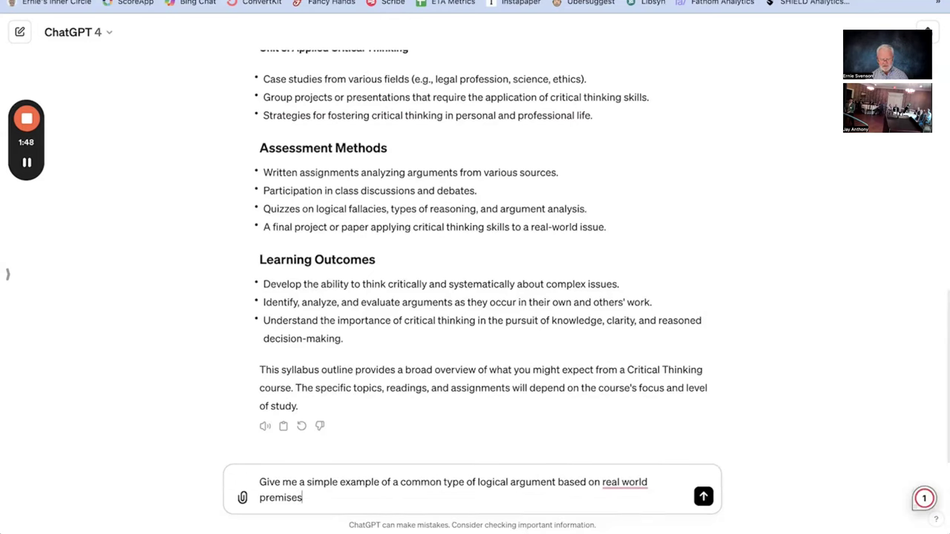
key("Return")
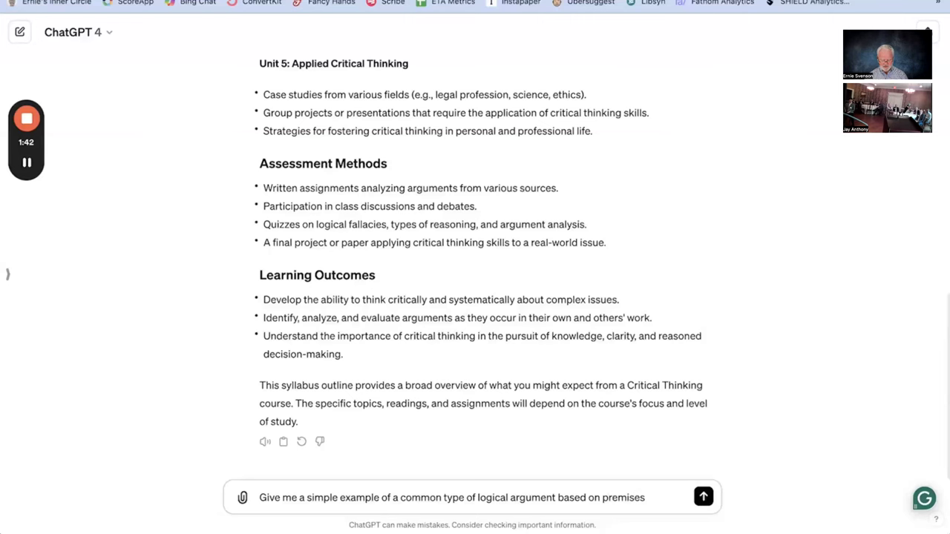
left_click(604, 497)
type("real world")
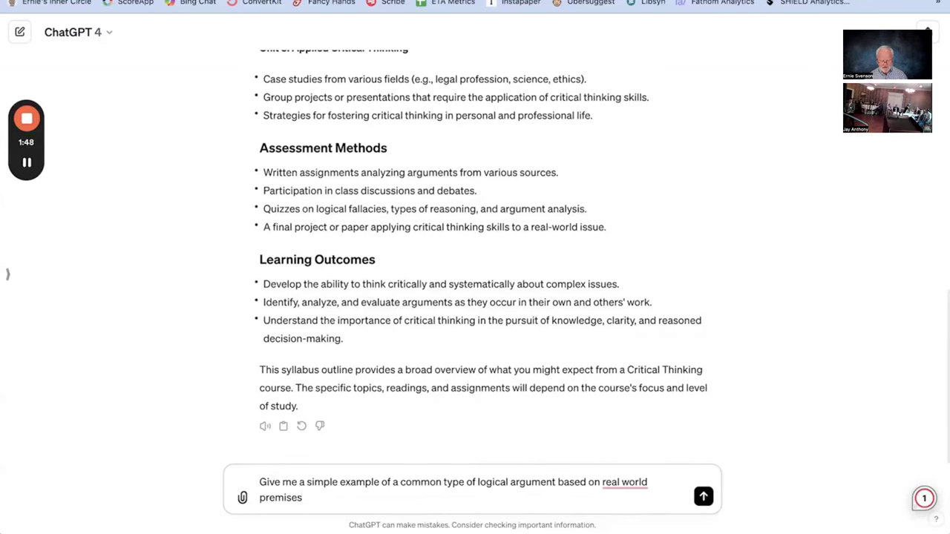
key("Return")
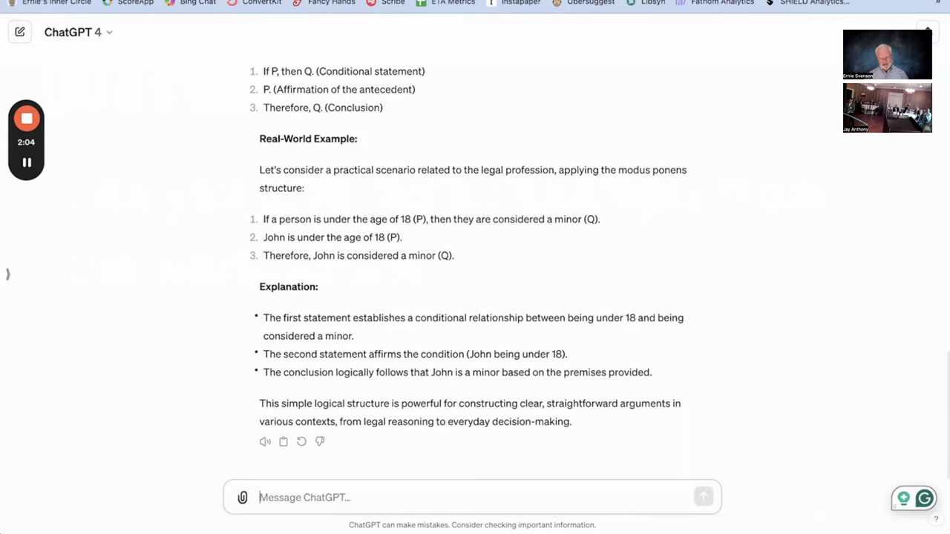
- Send the follow-up prompt "Give me an example from the world of law"
type("Gi")
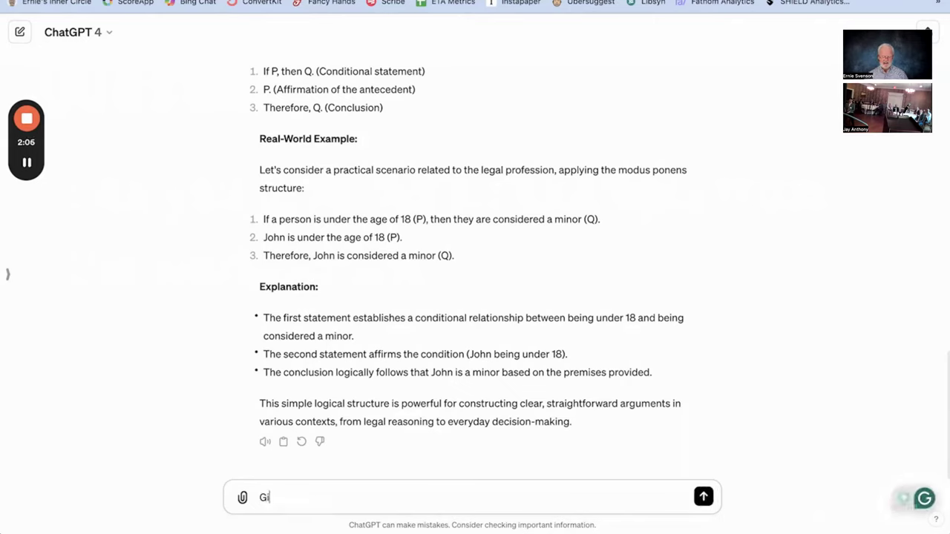
type("ve me an example")
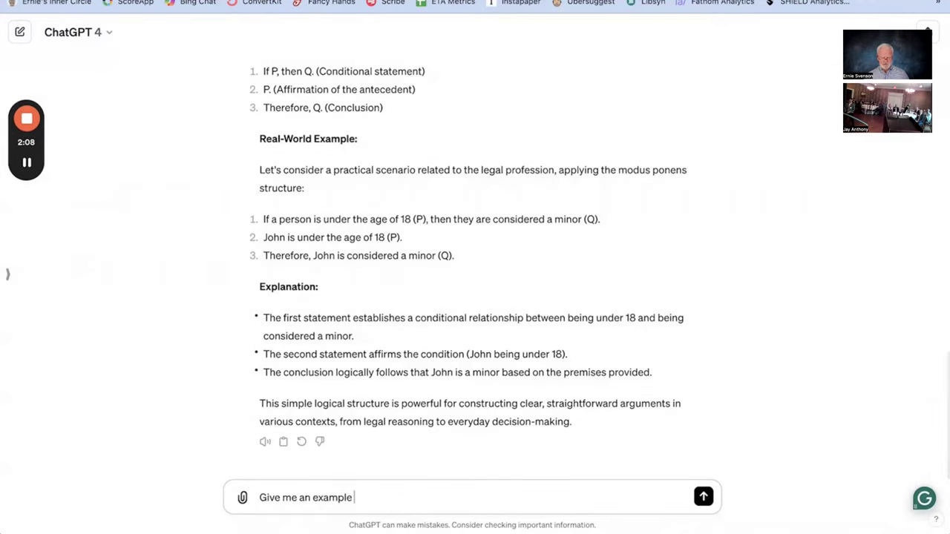
type(" from the")
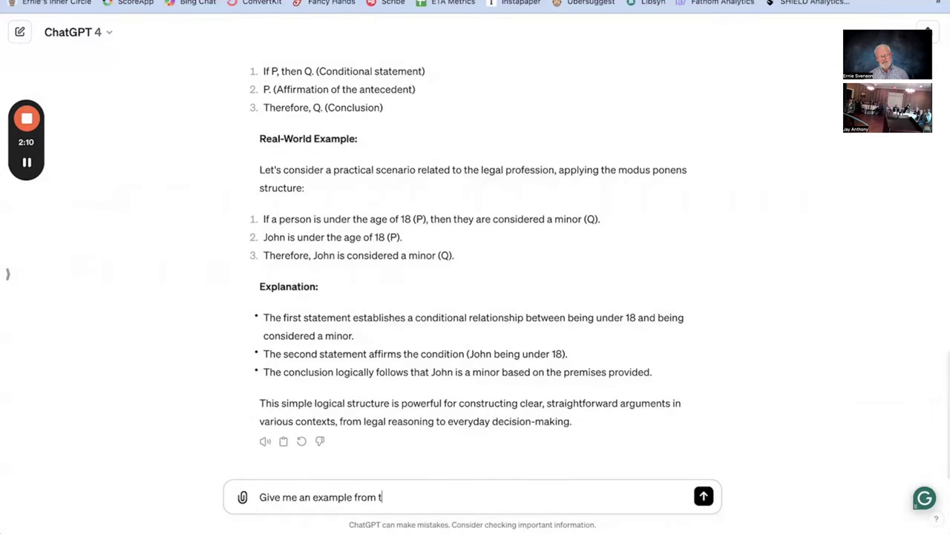
type(" world of law")
key("Return")
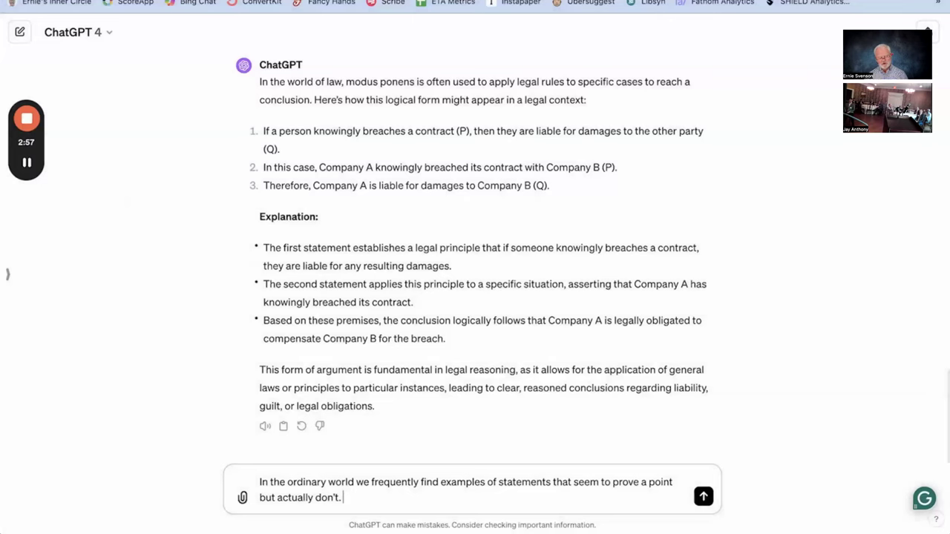
- Complete the prompt about statements that only seem to prove a point with "Can you give me an example of that?" and send it
type("Can yo")
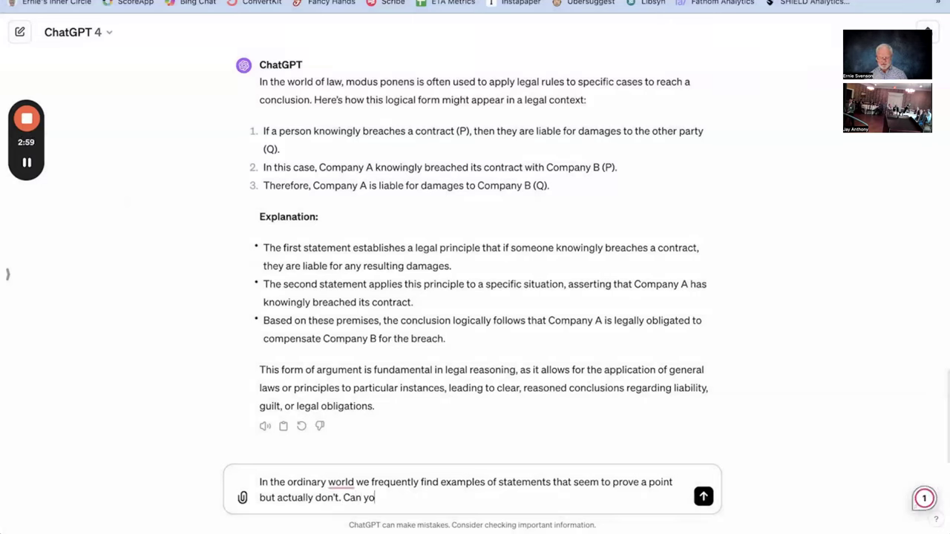
type("u give me an e")
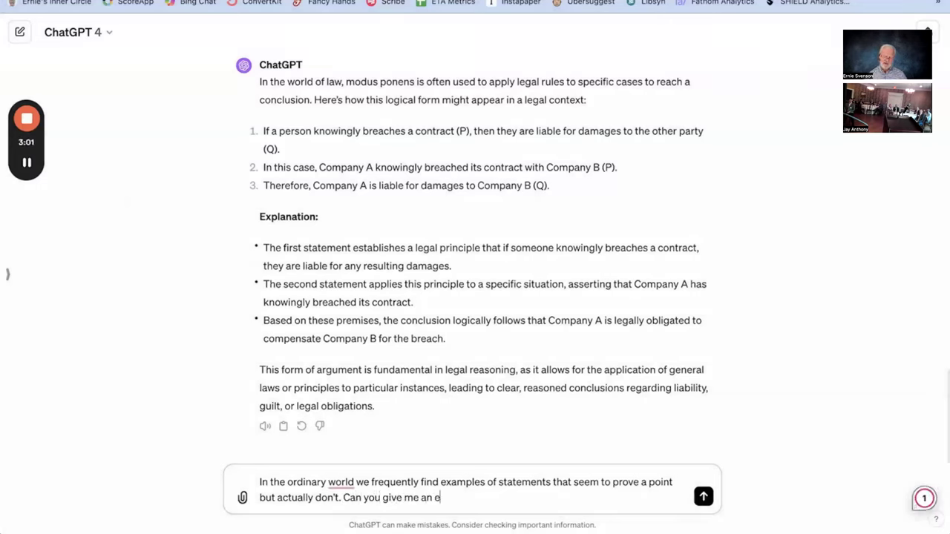
type("xample of that?")
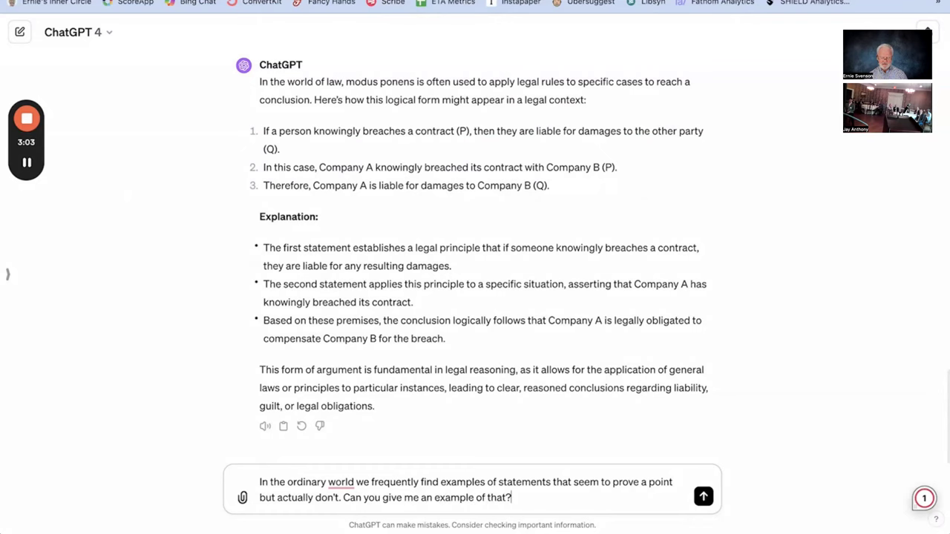
key("Return")
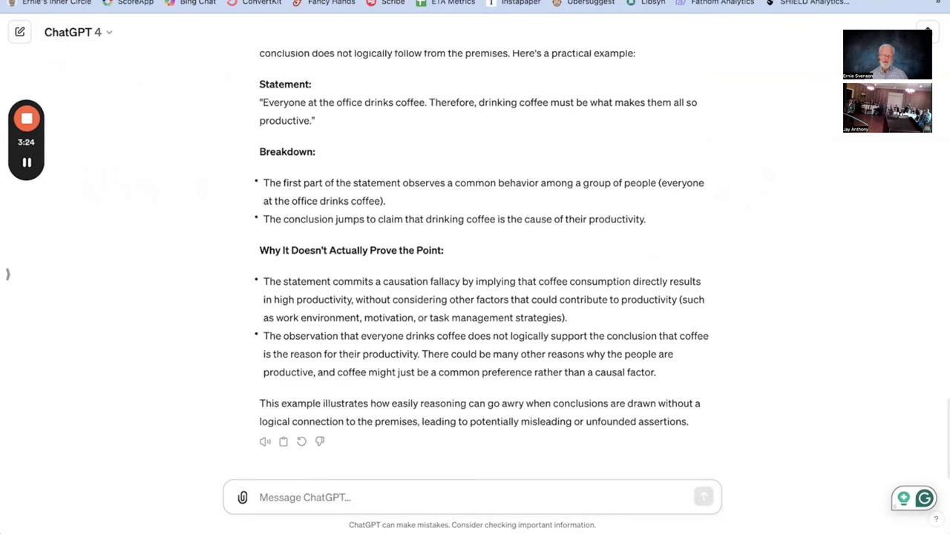
- Ask the chatbot "Are you capable of Critical Thinking?"
mouse_move(33, 115)
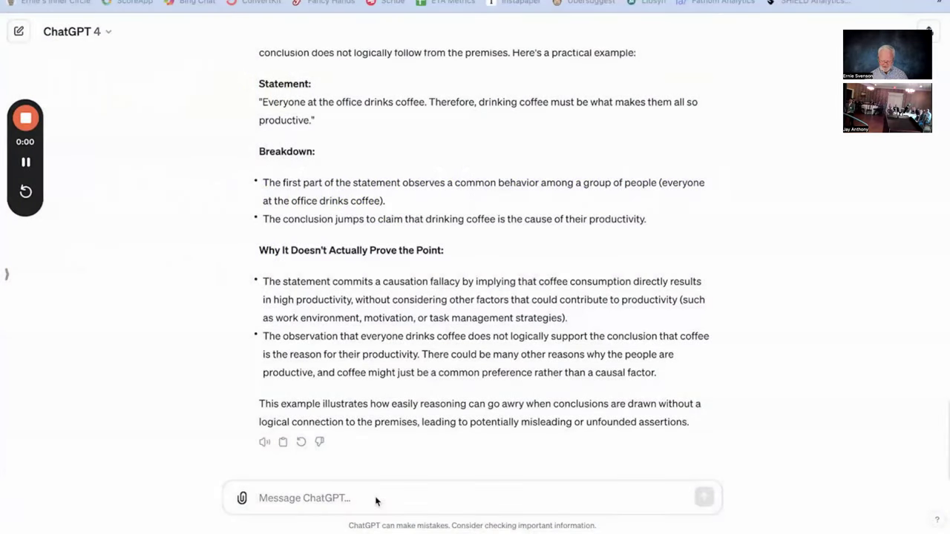
left_click(376, 502)
type("Are you capable of Cric")
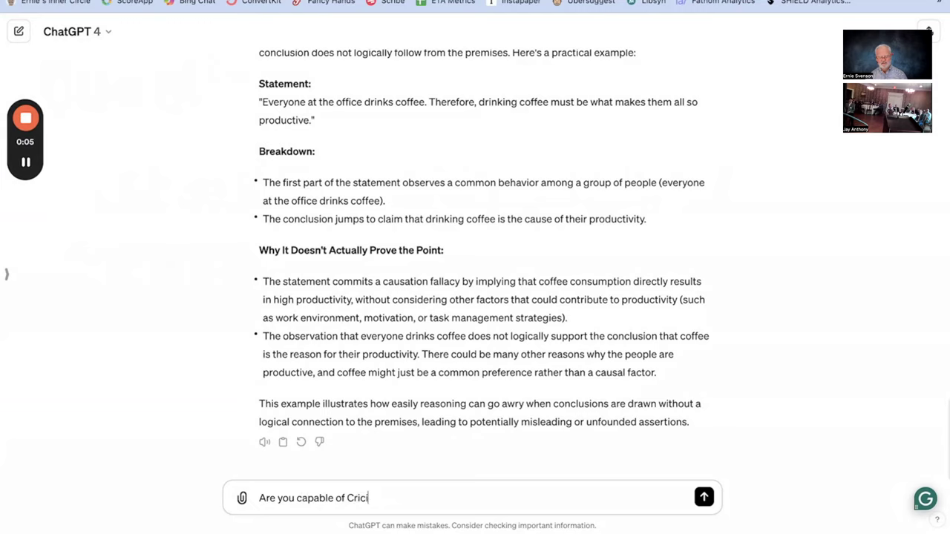
key("BackSpace")
type("tical Thinking")
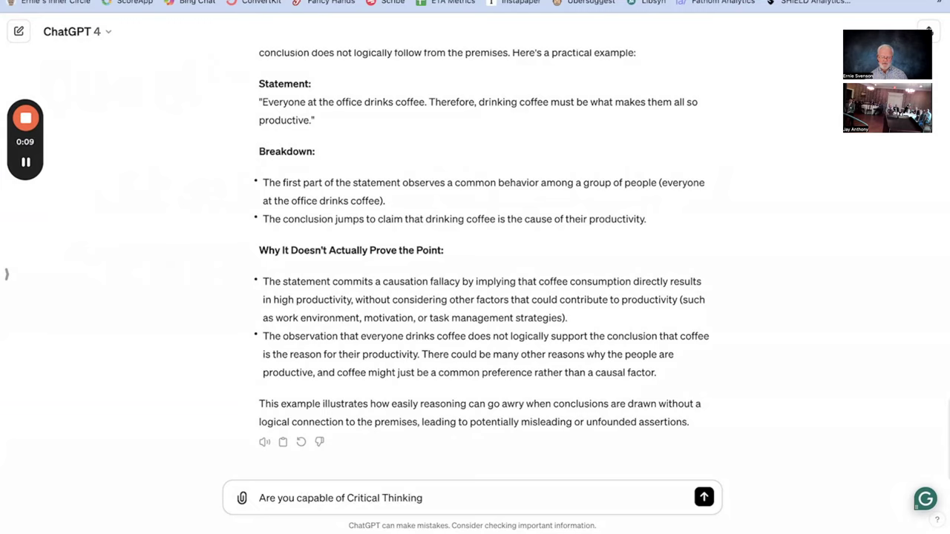
type("?")
key("Return")
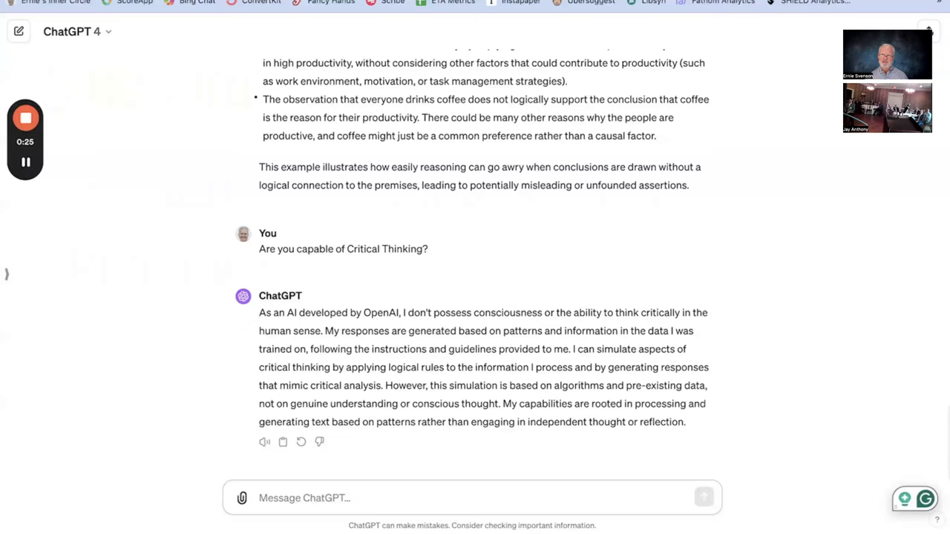
- Move past the slide quoting the chatbot's statement and ask it "what pre-existing data are you relying on?"
mouse_move(29, 127)
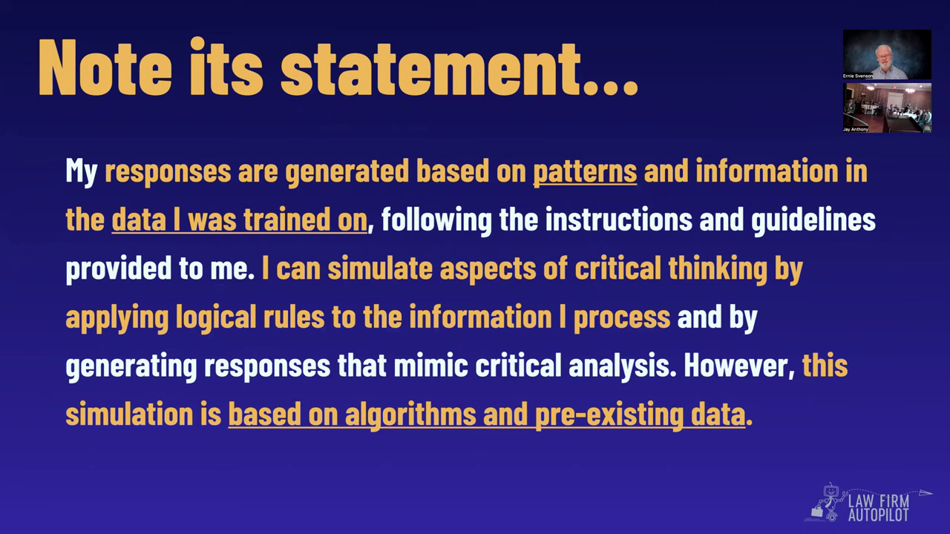
key("Right")
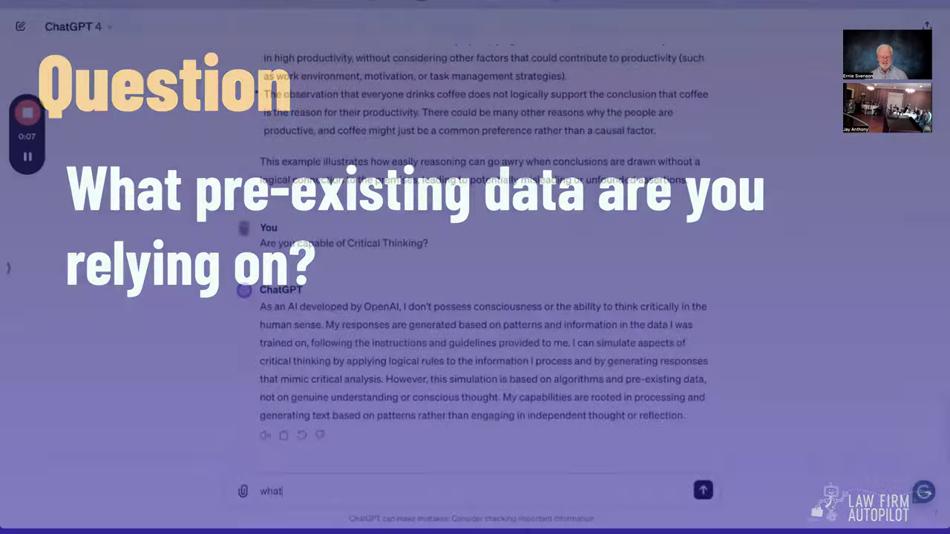
type("pre-existing")
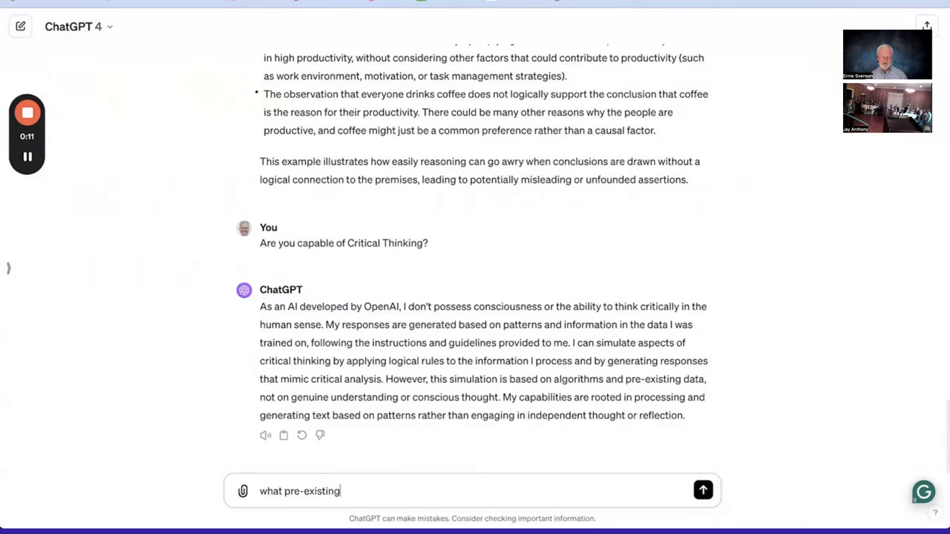
type(" data are you")
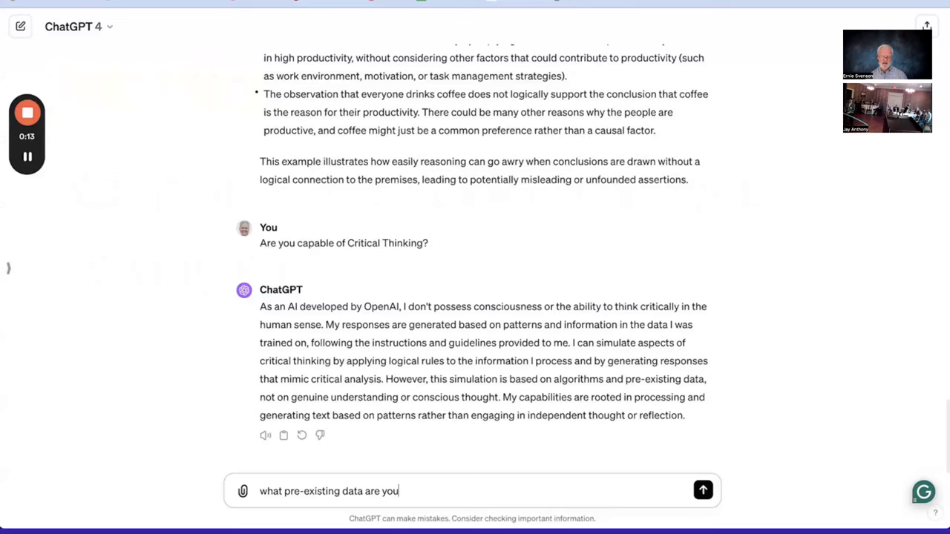
type(" relying on?")
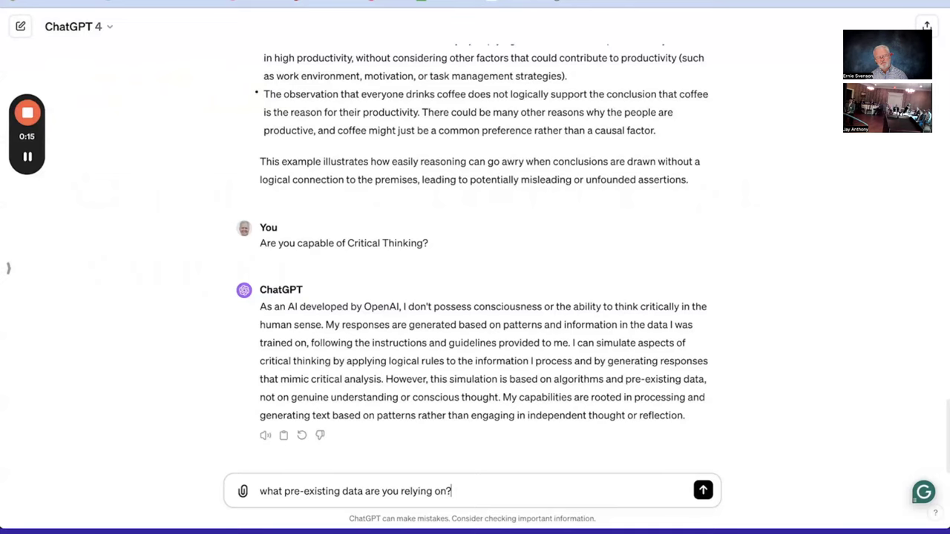
key("Return")
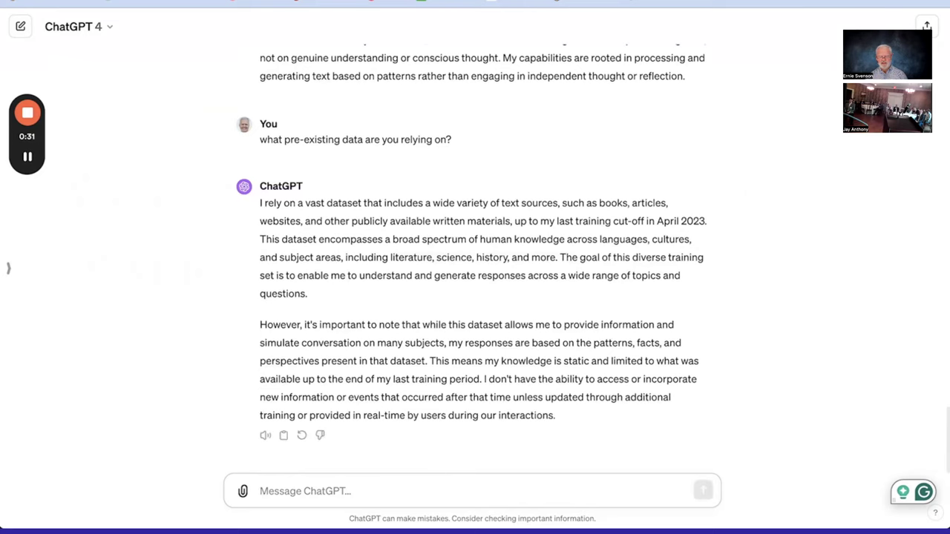
- Ask the chatbot "Is this data what is referred to as Large Language Models?"
type("Is thi")
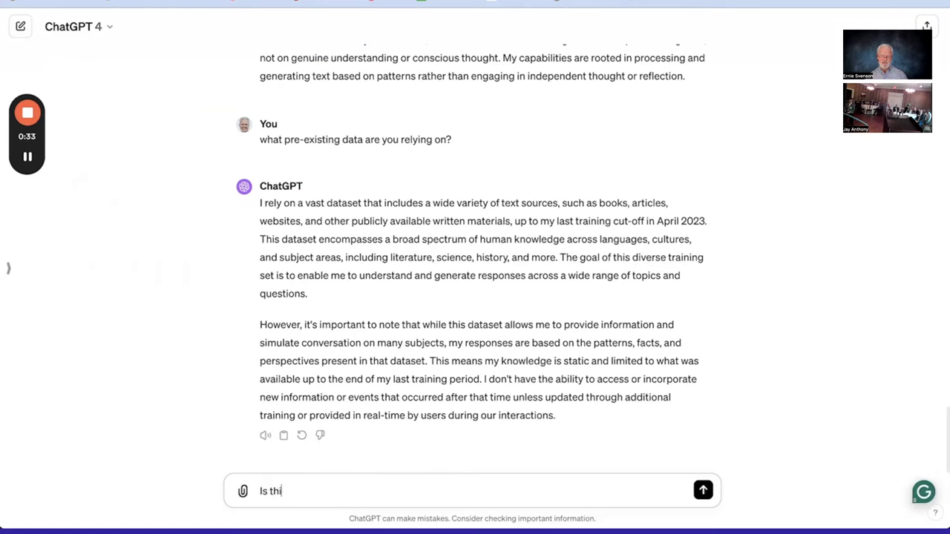
type("s what is")
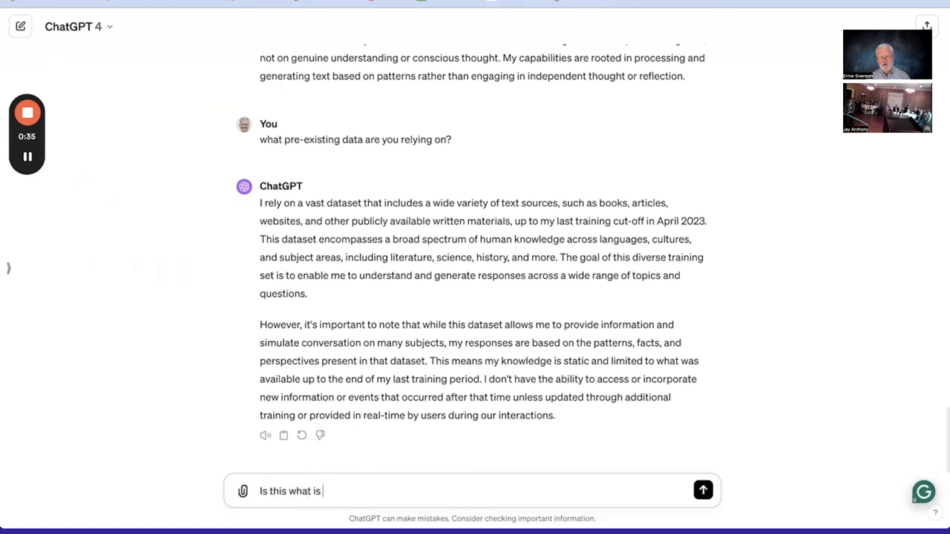
type(" refl")
key("BackSpace")
key("BackSpace")
key("BackSpace")
key("BackSpace")
key("BackSpace")
key("BackSpace")
key("BackSpace")
key("BackSpace")
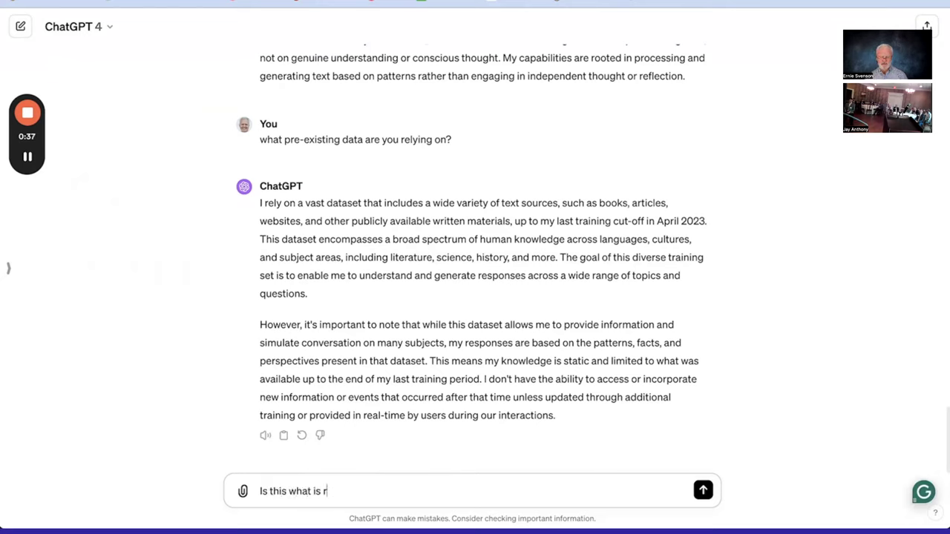
key("BackSpace")
key("BackSpace")
key("BackSpace")
key("BackSpace")
type("data")
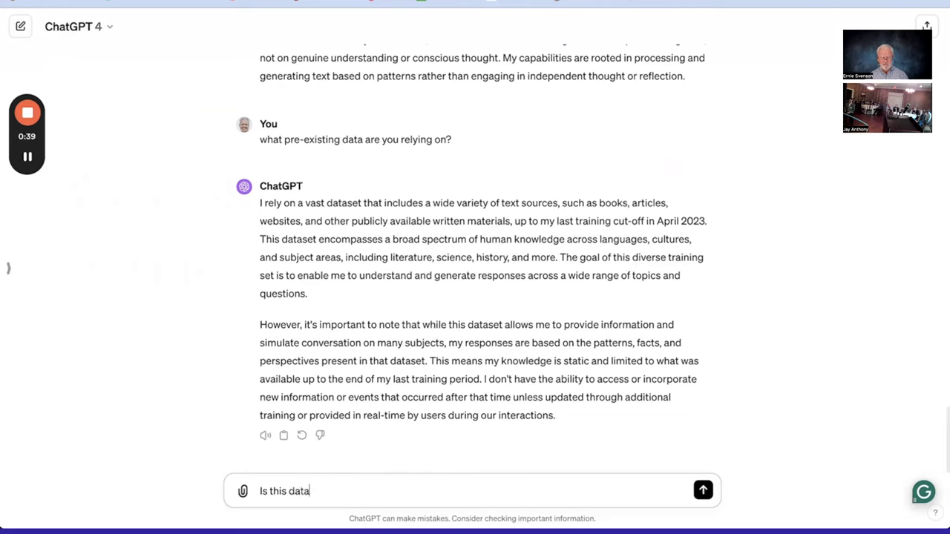
type(" what is")
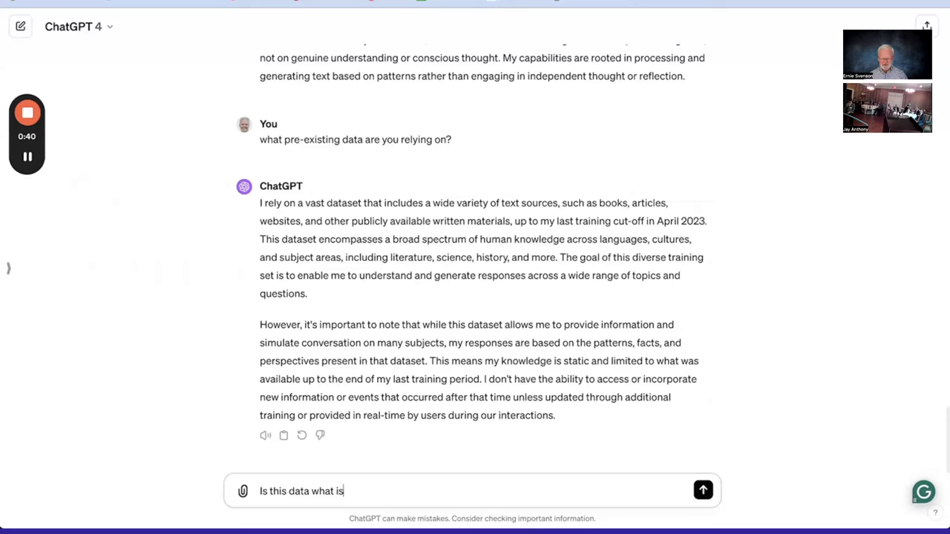
type("referred to as Large Language Models?")
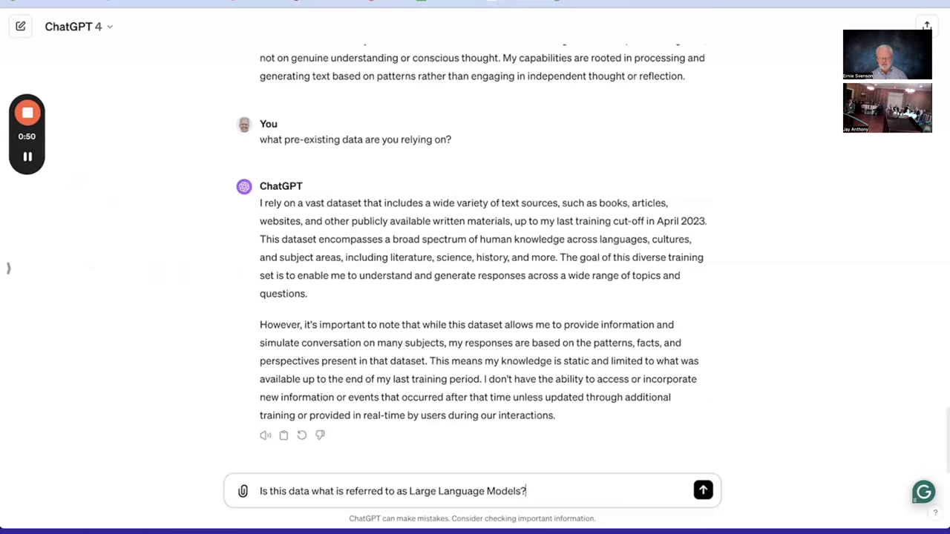
key("Return")
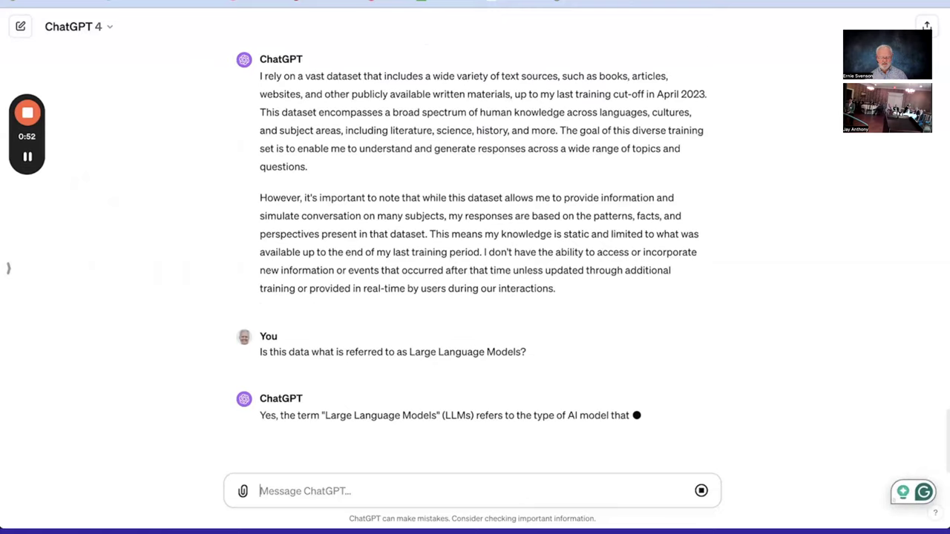
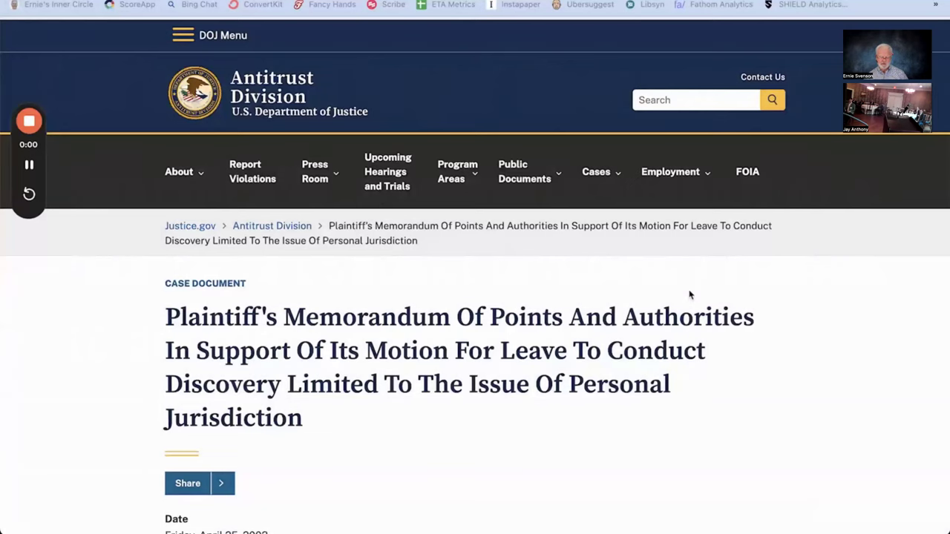
- Look through the Antitrust Division web page containing the plaintiff's memorandum on discovery limited to personal jurisdiction
scroll(690, 295, "down", 2)
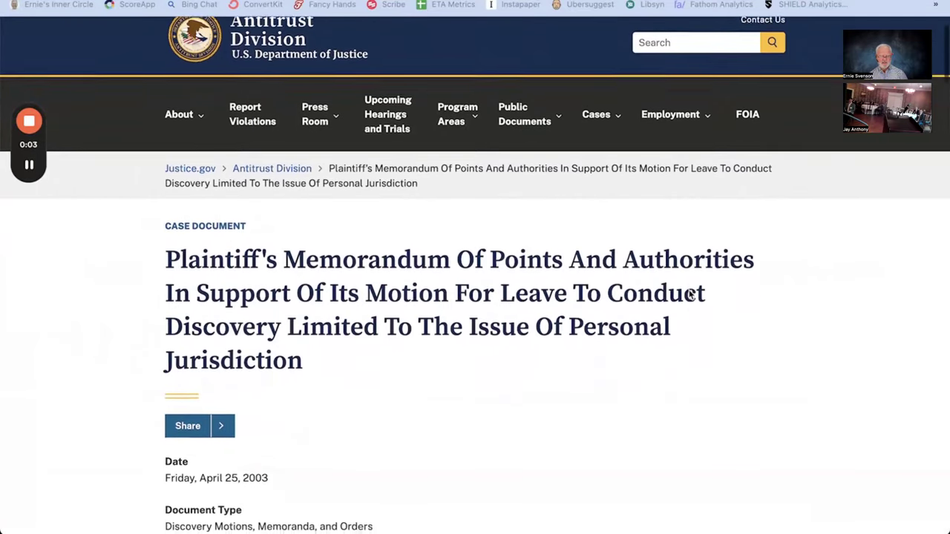
scroll(689, 296, "down", 3)
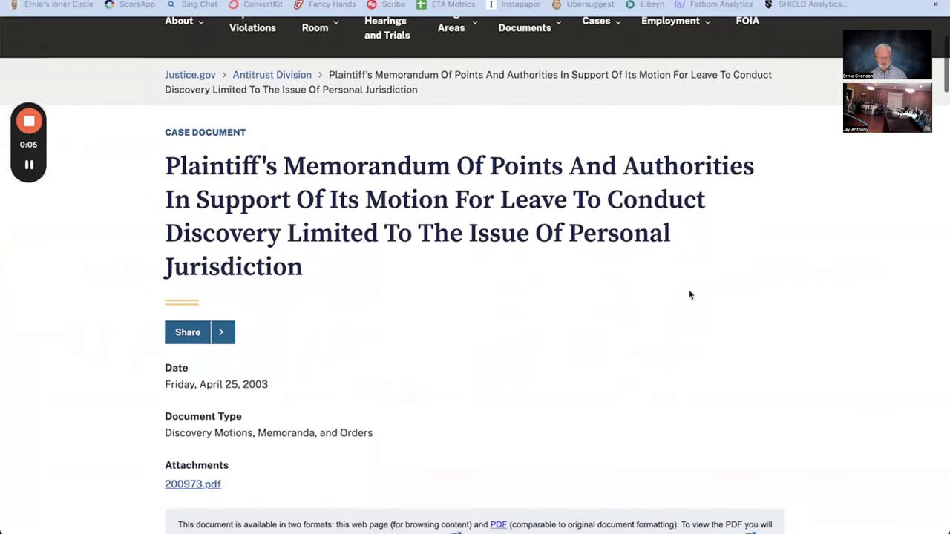
scroll(689, 296, "down", 3)
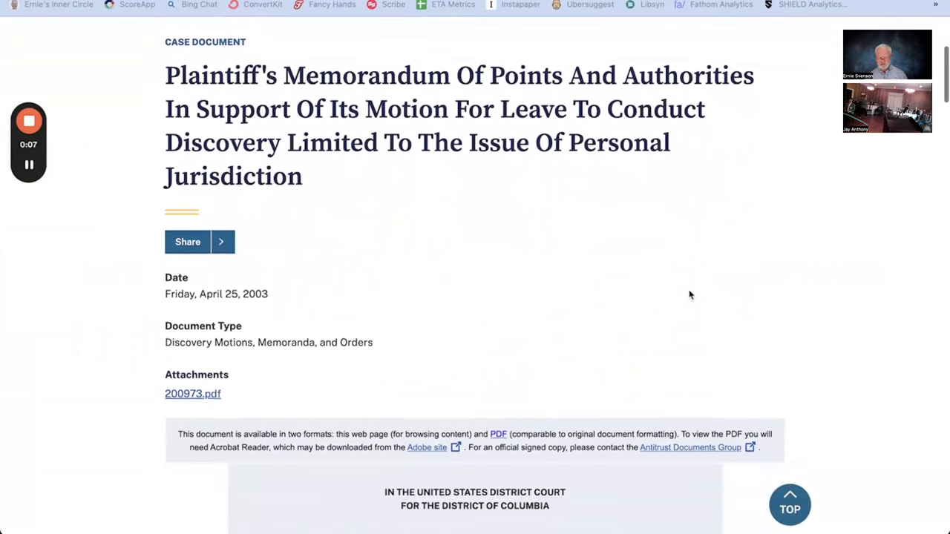
scroll(690, 295, "down", 4)
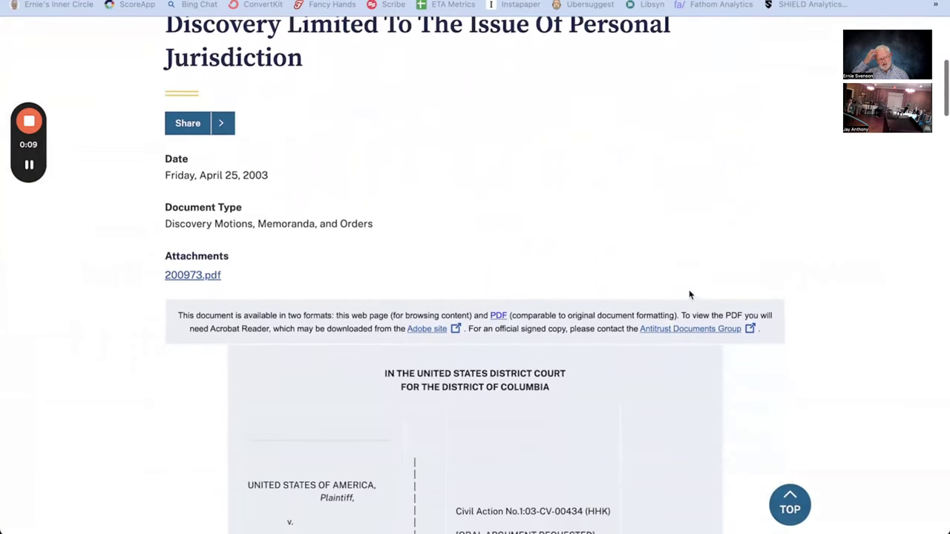
scroll(690, 295, "down", 8)
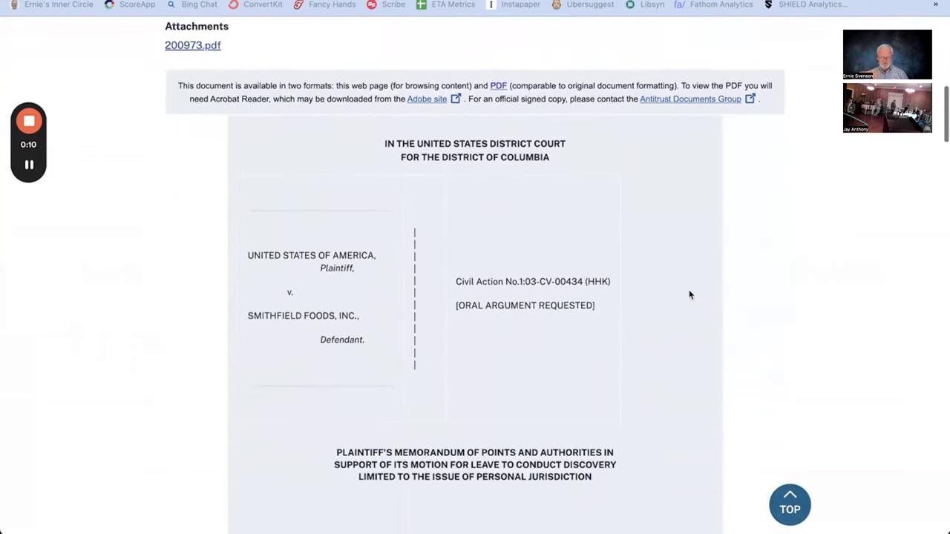
scroll(689, 295, "down", 15)
scroll(689, 295, "down", 20)
scroll(689, 295, "up", 20)
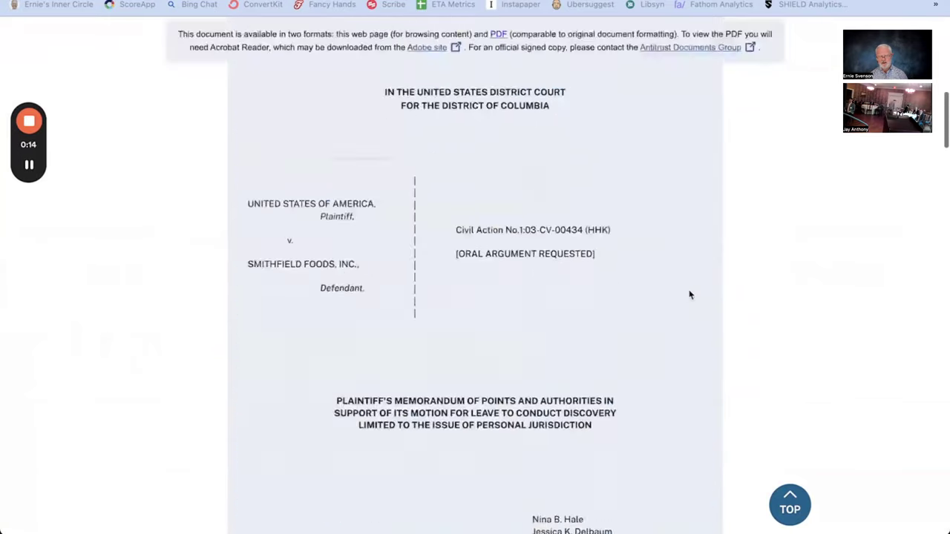
scroll(689, 295, "up", 20)
- Open the PDF version of the memorandum and save it to the Desktop as "Memo in Support"
scroll(651, 299, "down", 9)
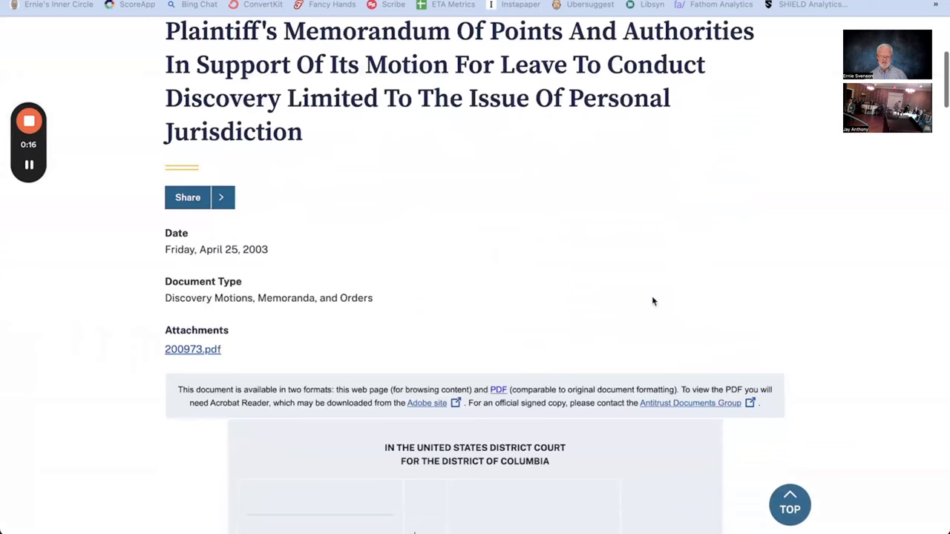
scroll(652, 301, "down", 1)
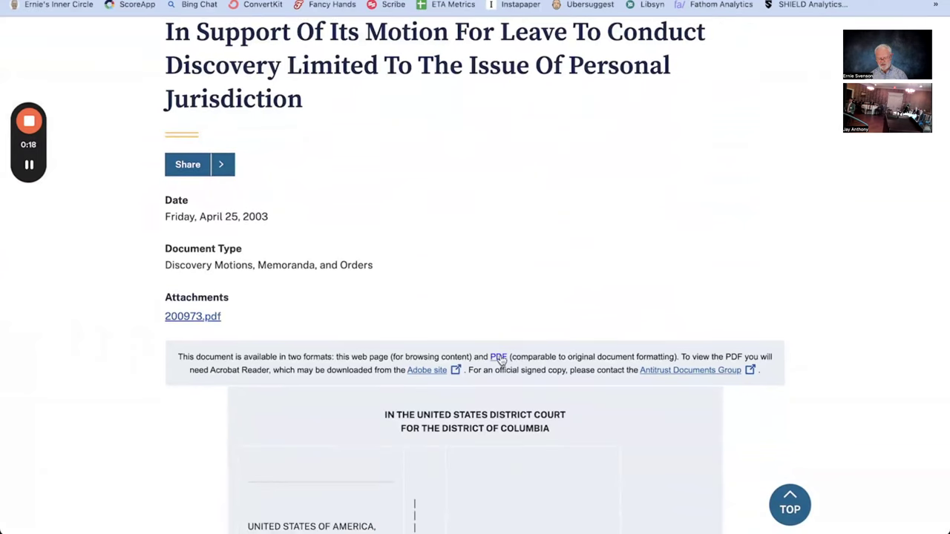
left_click(498, 357)
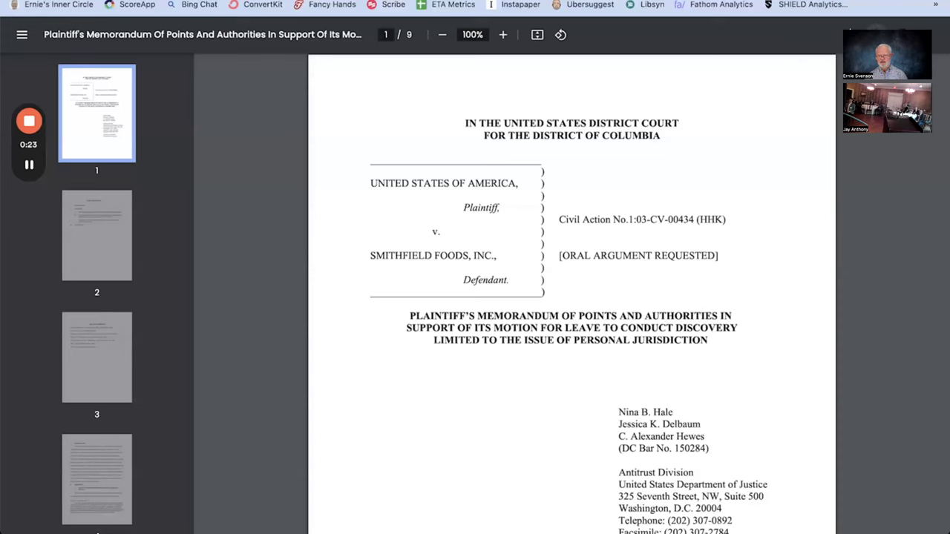
key("super+s")
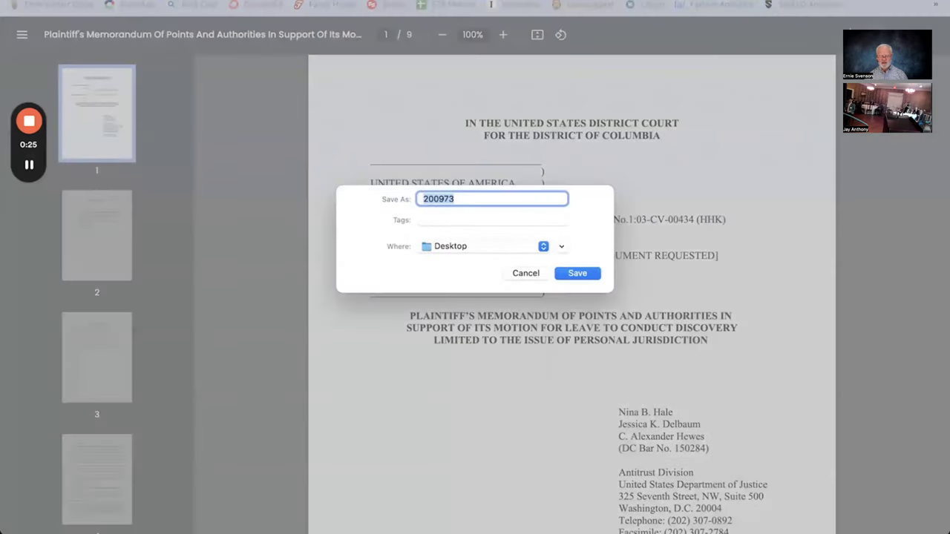
type("Memo")
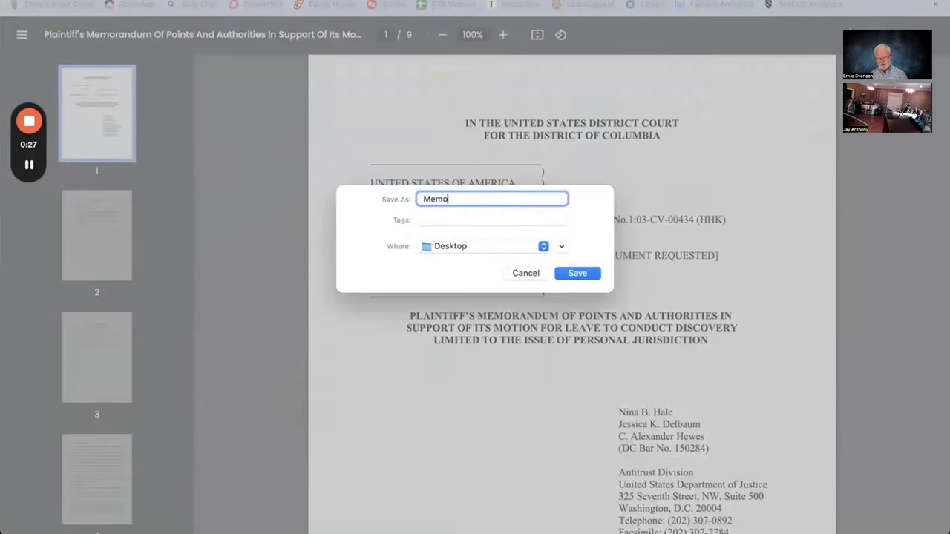
type(" in Suppo")
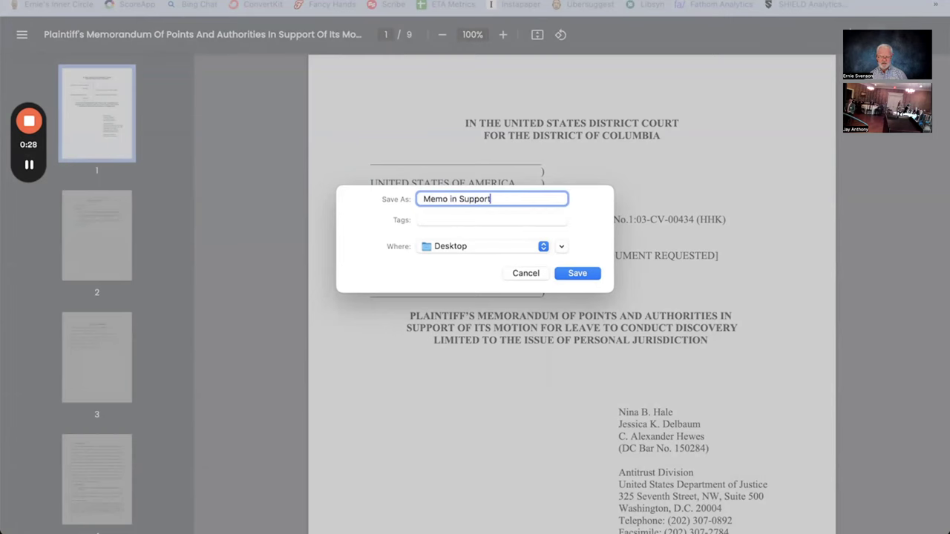
type("rt")
left_click(578, 274)
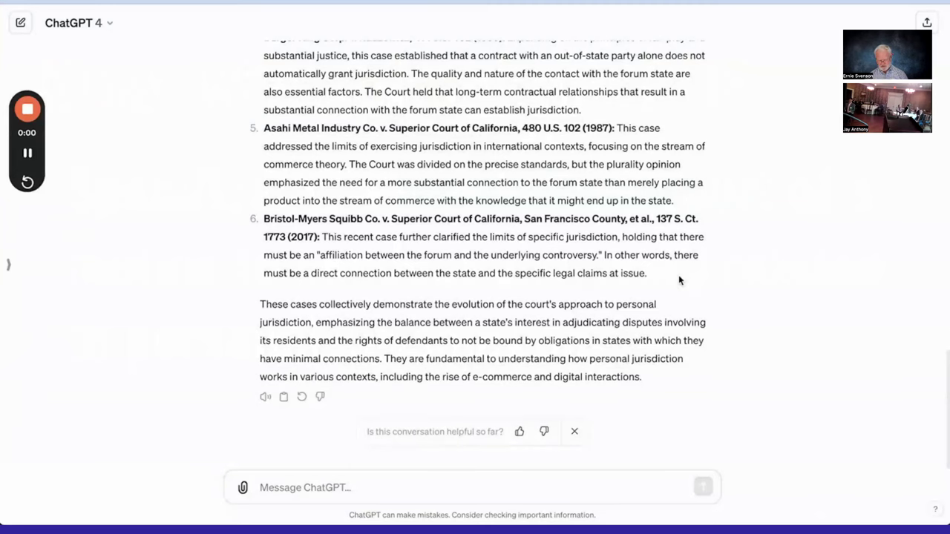
- In ChatGPT, attach Memo in Support.pdf and send "Please analyze this memo and give me a bullet point summary of the arguments"
left_click(245, 487)
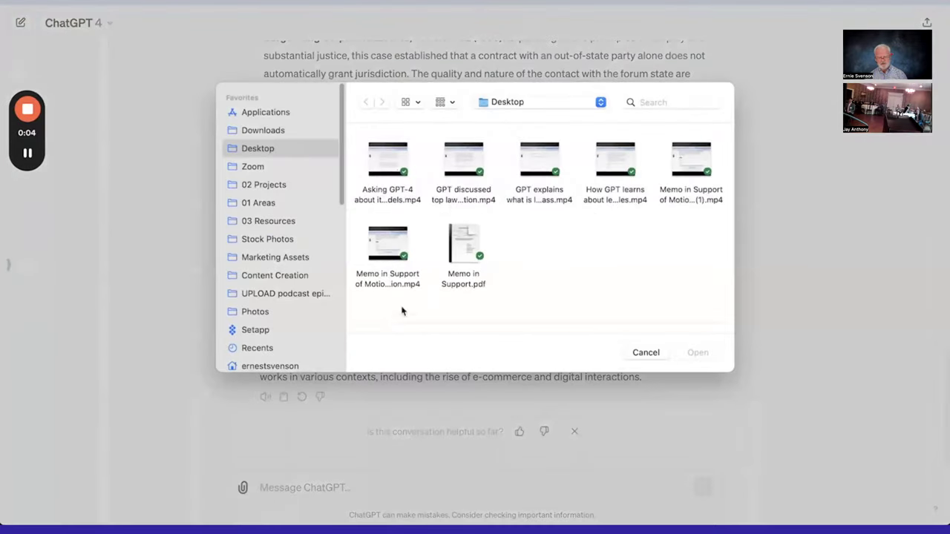
double_click(456, 234)
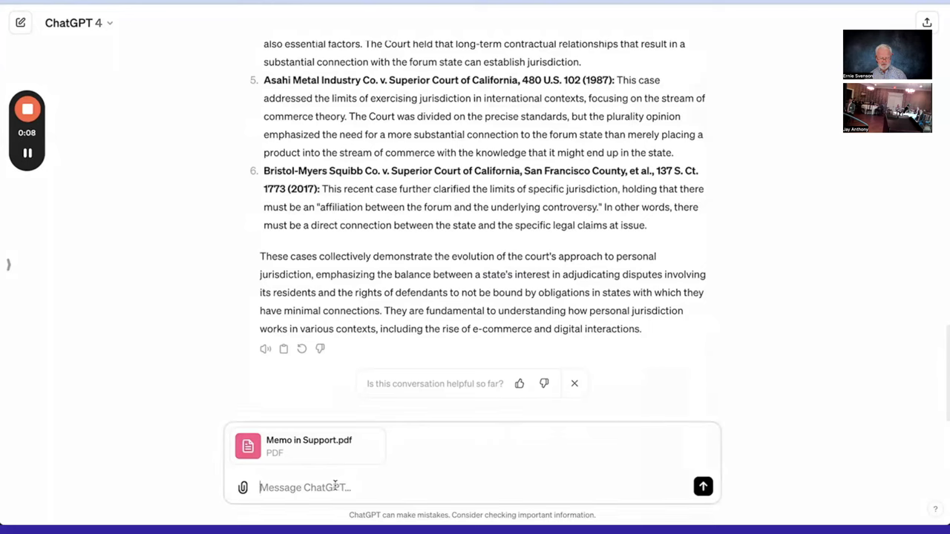
type("Please analyze this memo and give me a bullet point summary of the arguments")
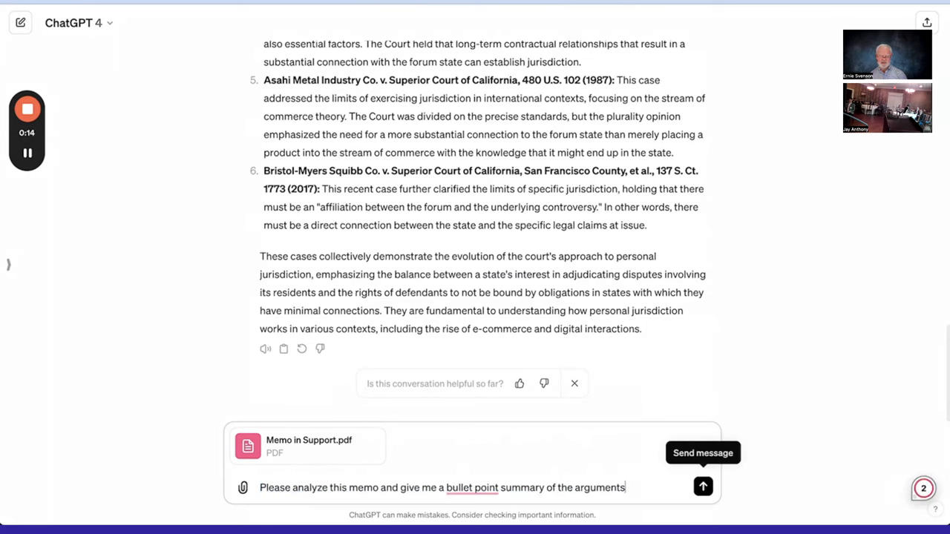
left_click(703, 488)
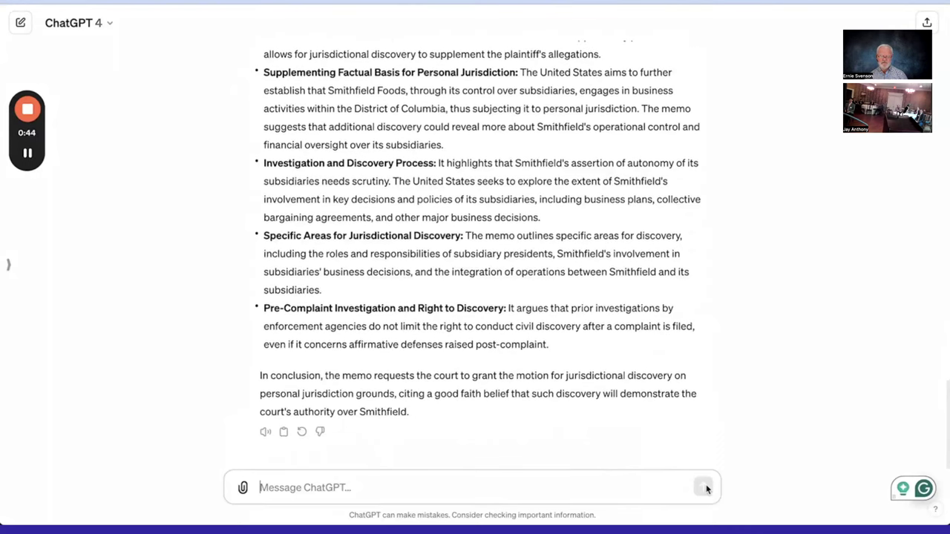
mouse_move(28, 110)
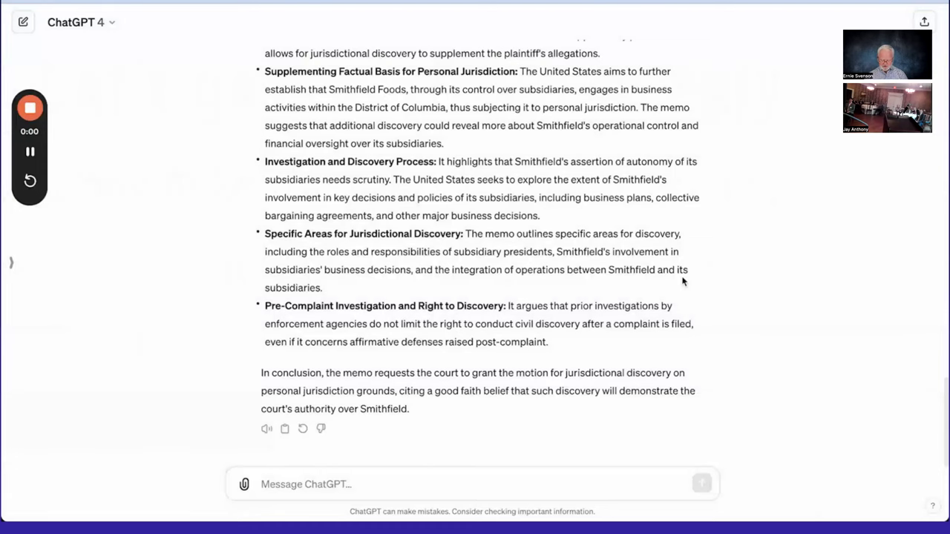
- Send the follow-up prompt "I want to draft an opposition response to this memo. What should I consider?"
left_click(334, 484)
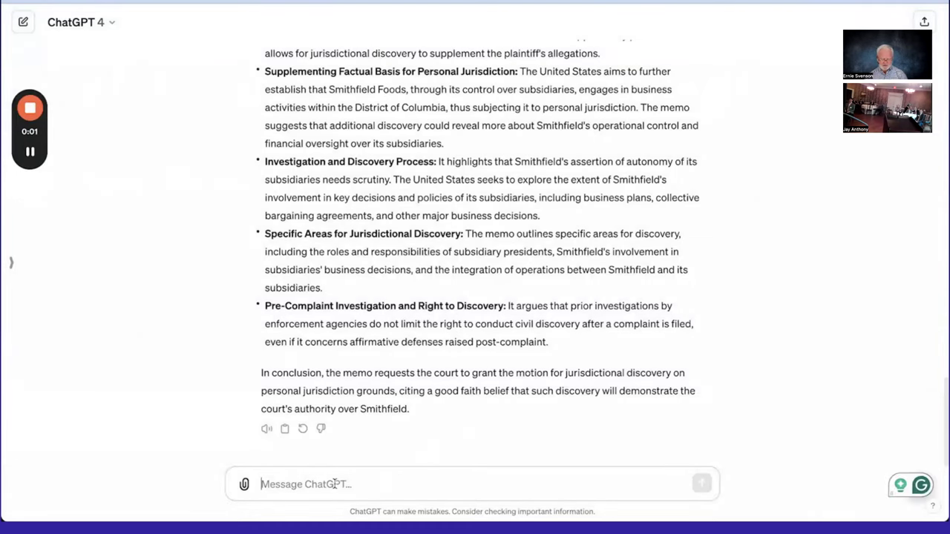
type("I want to draft an opposition response to this memo. What should I consider?")
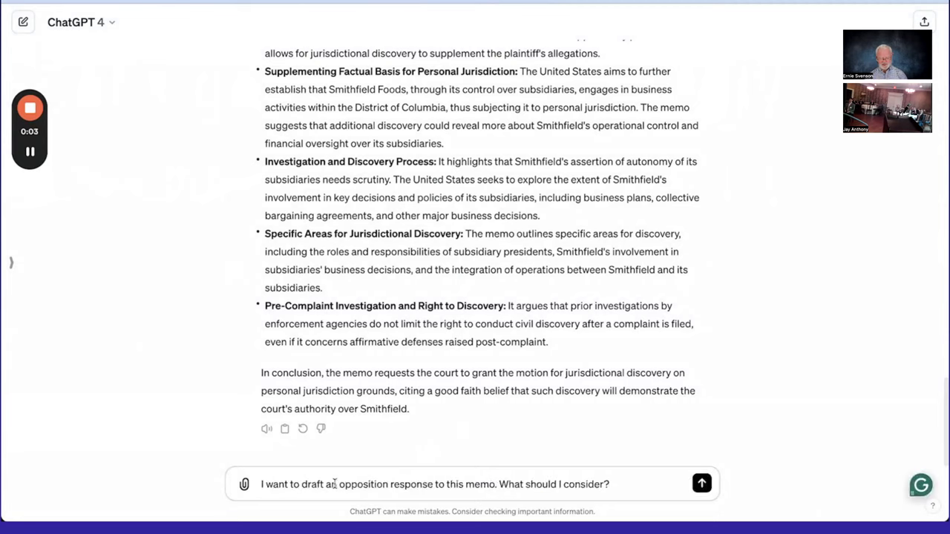
key("ctrl+a")
key("Right")
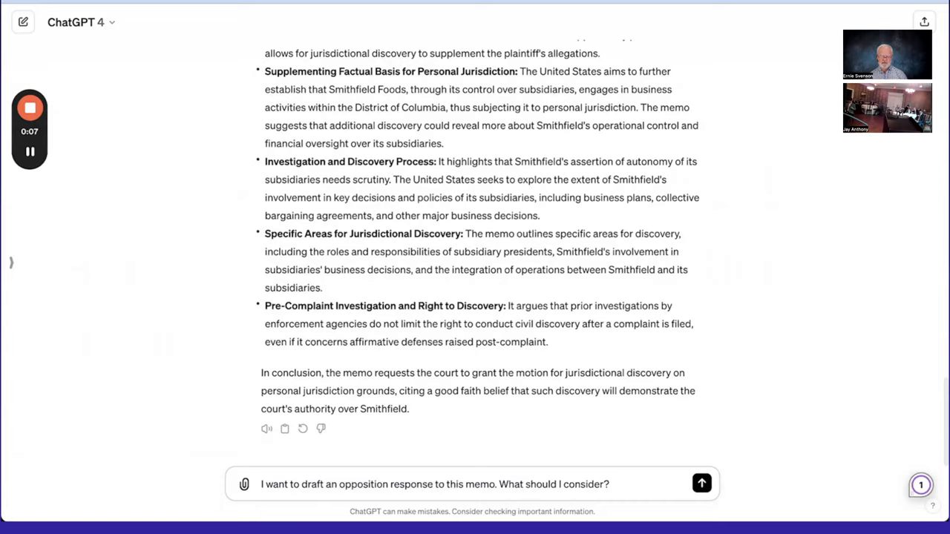
key("Return")
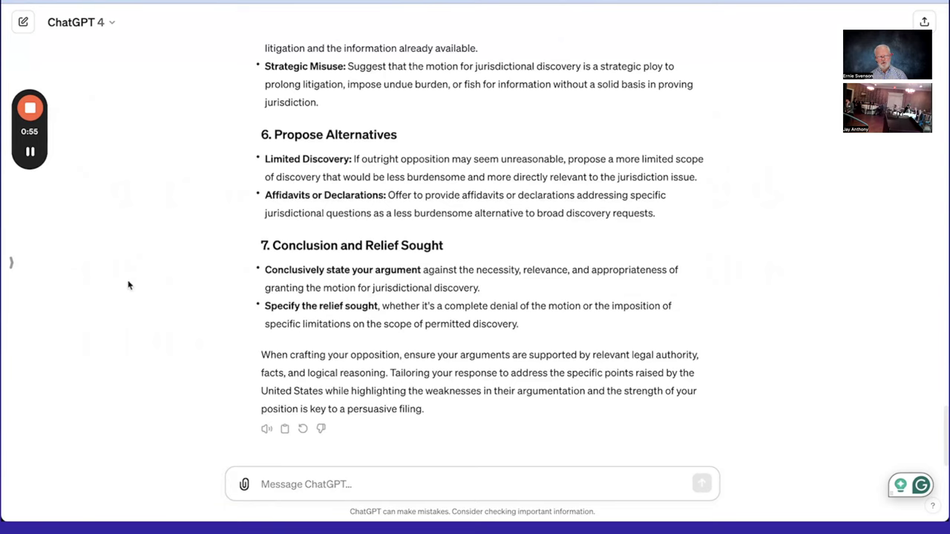
mouse_move(33, 112)
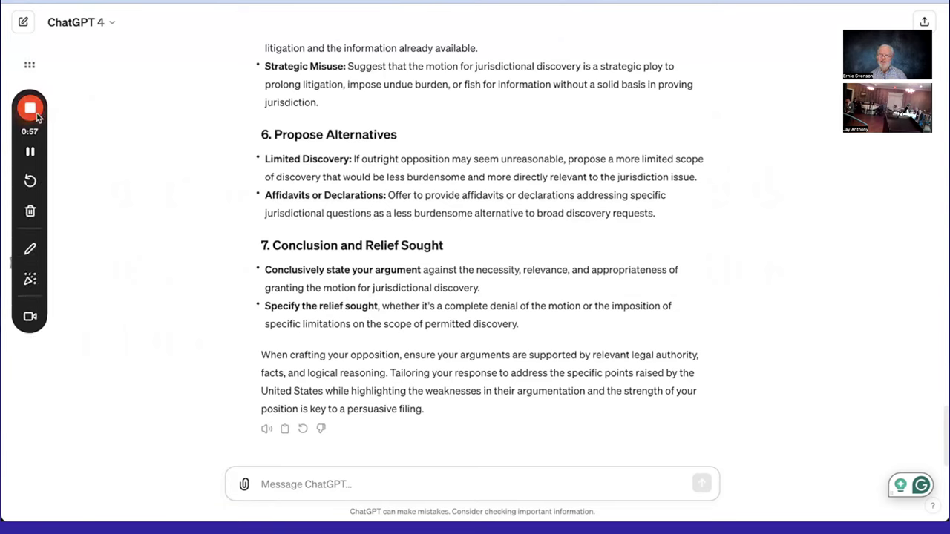